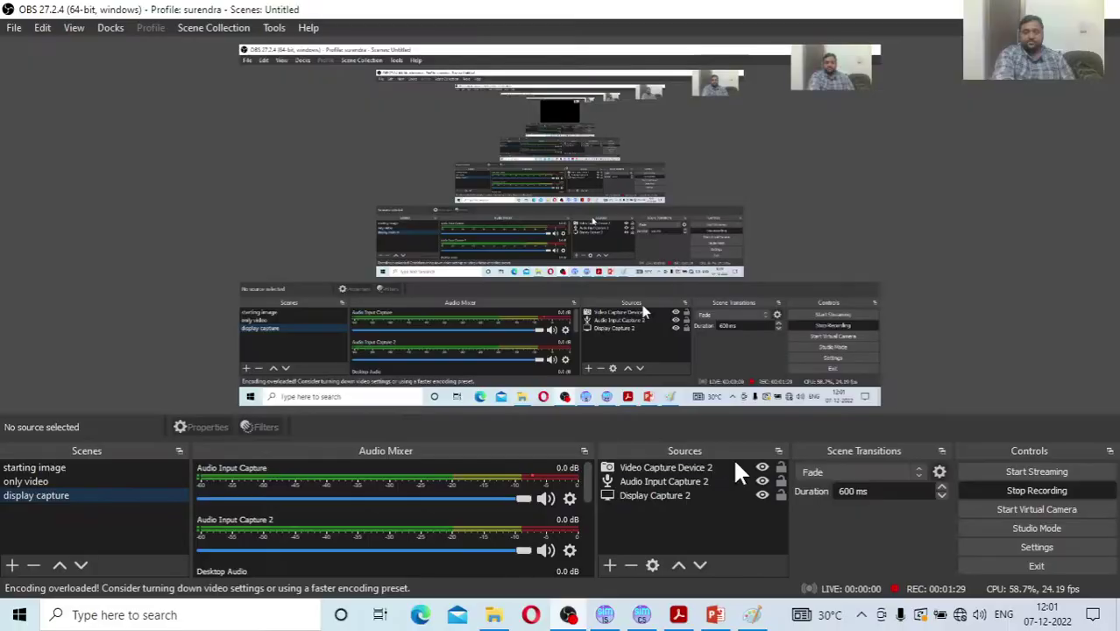
Switch to the ProSimulator CS3000 Operator Station and inspect the PIC001 pressure controller's faceplate on the flash drum graphic
left_click(682, 612)
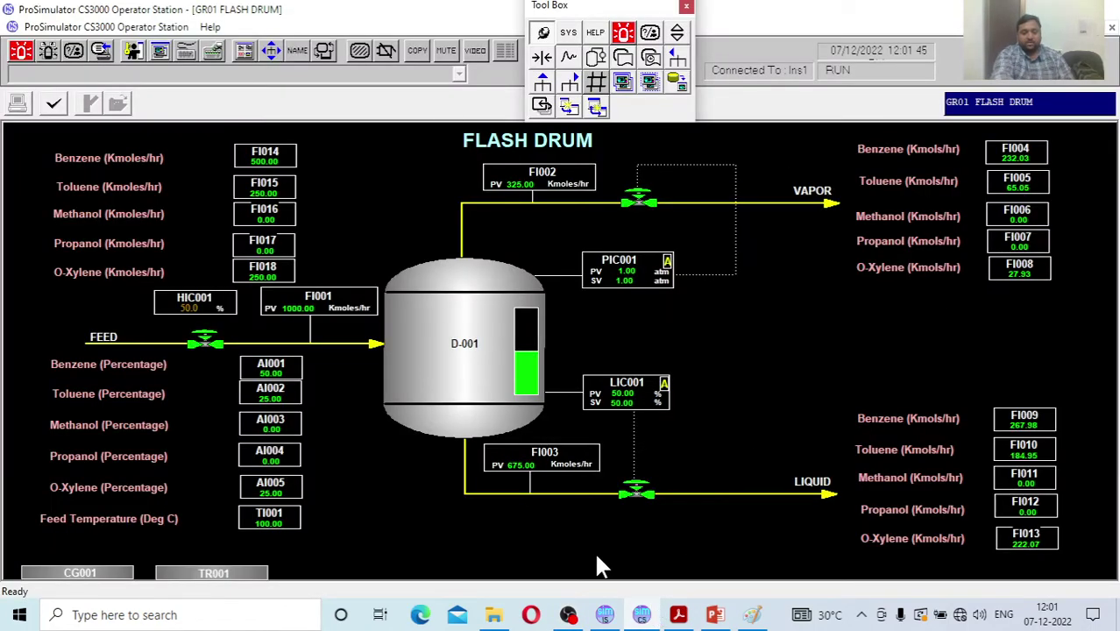
left_click(568, 614)
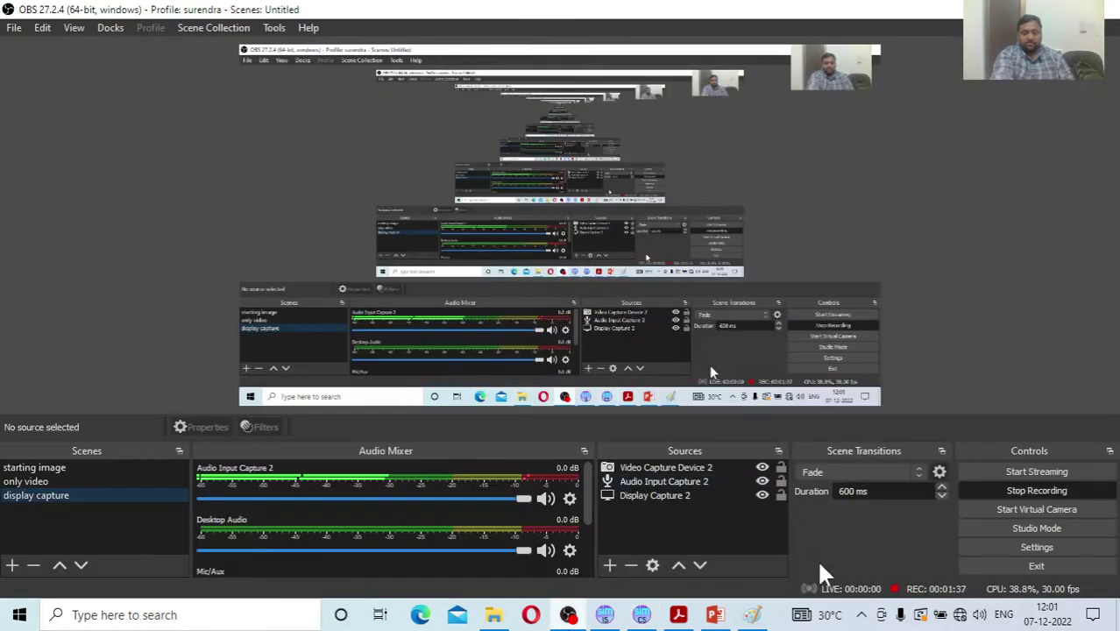
left_click(641, 614)
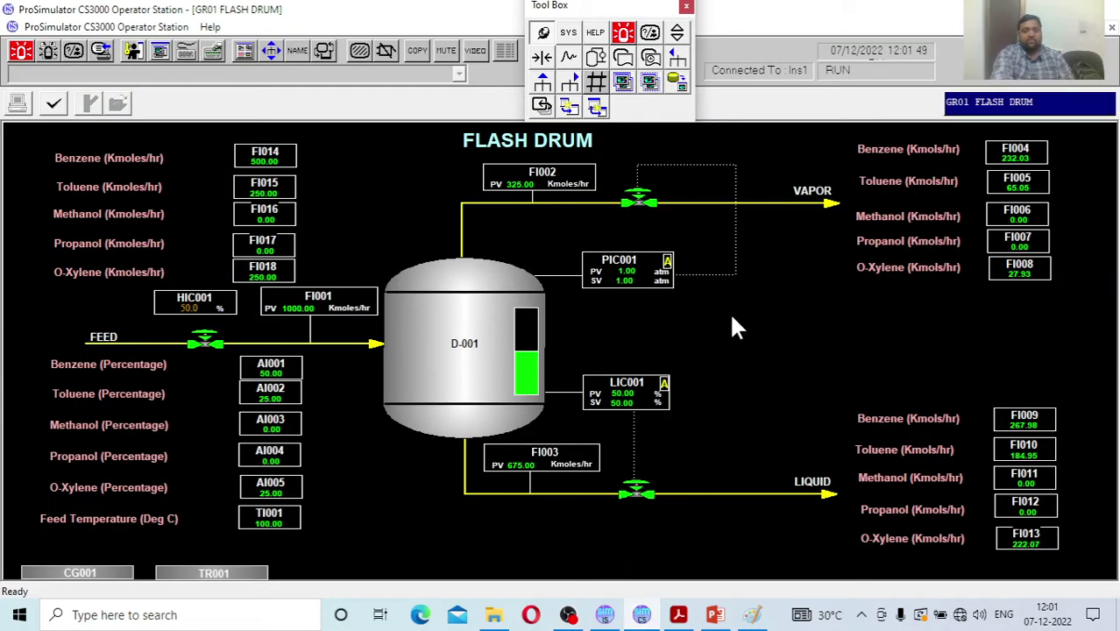
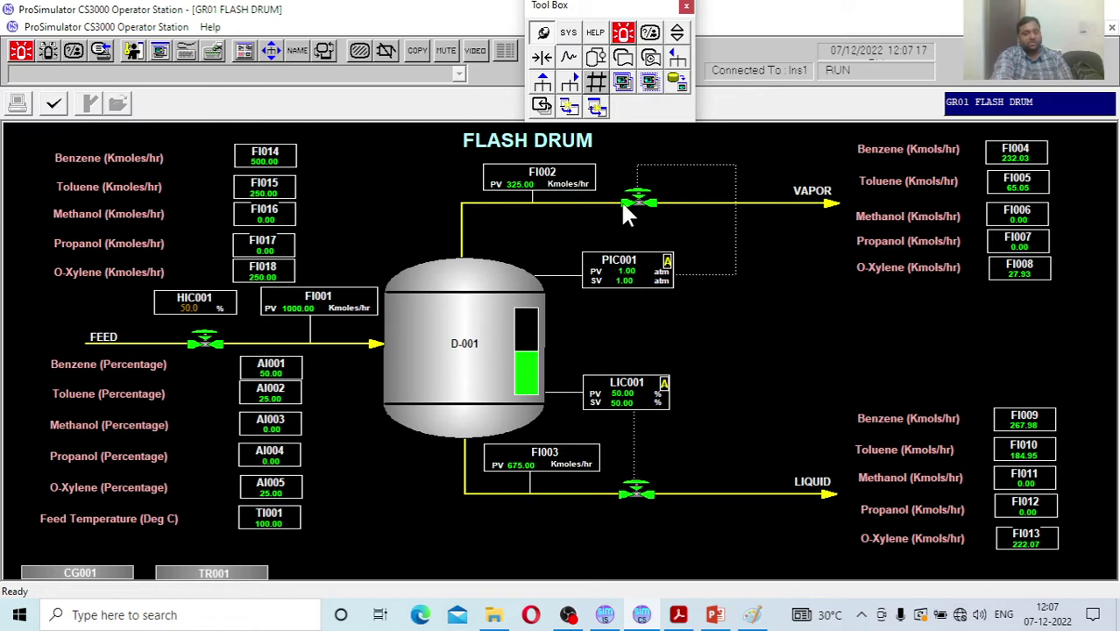
left_click(619, 274)
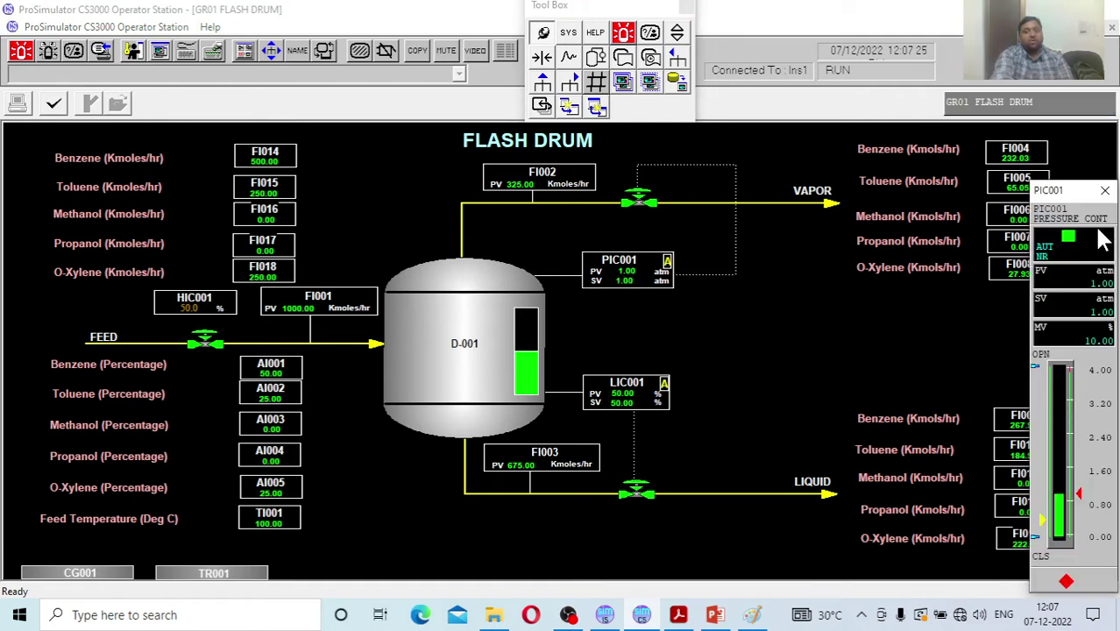
left_click(1104, 190)
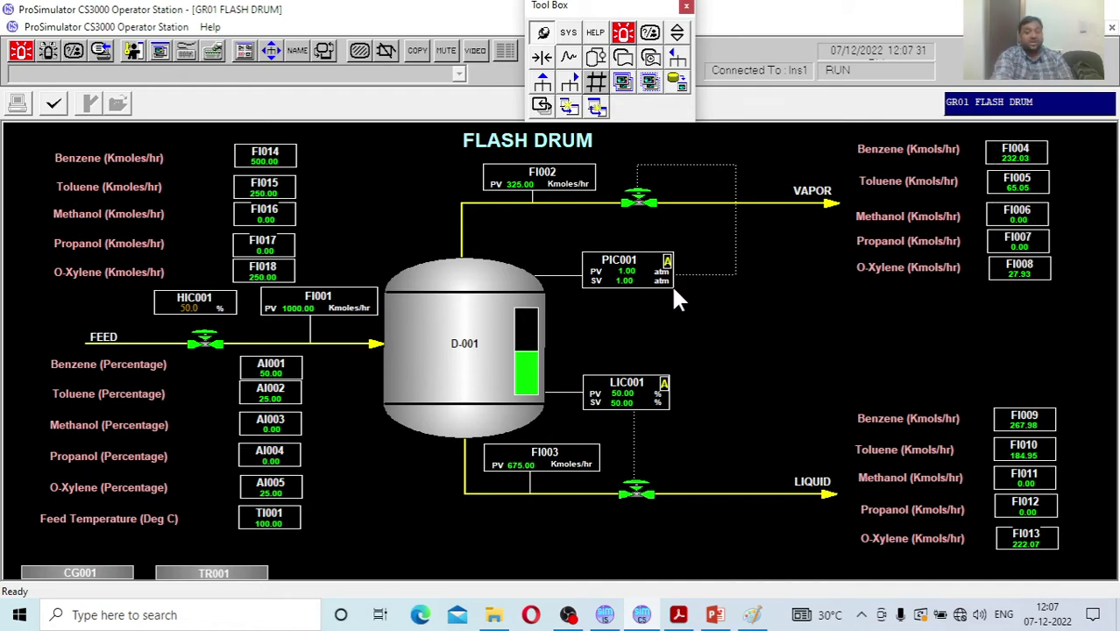
left_click(641, 281)
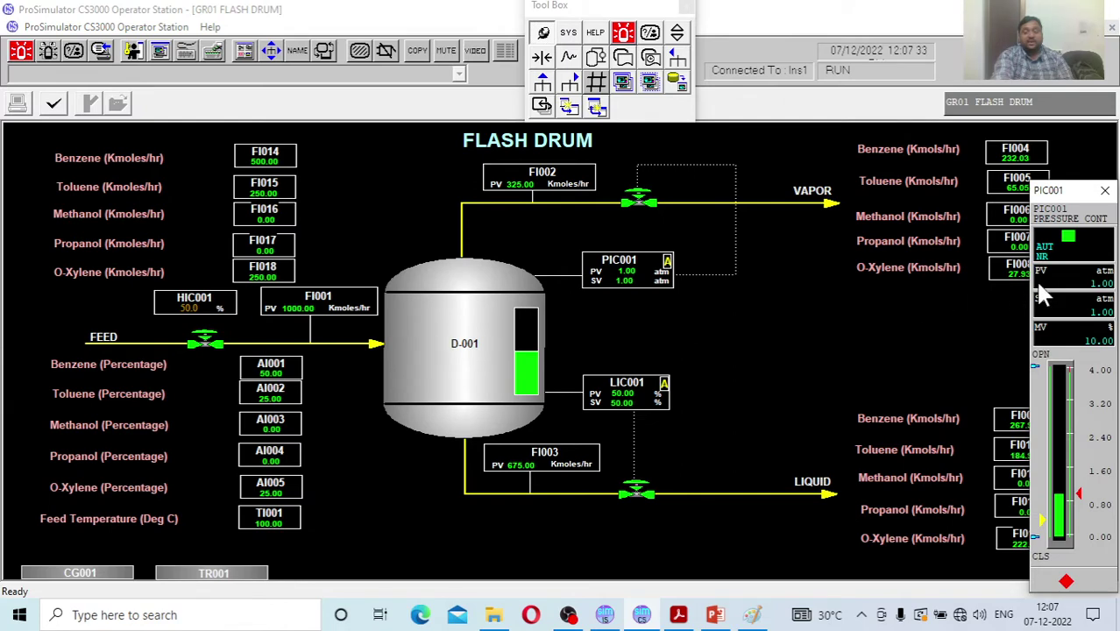
left_click(1078, 313)
type("1.")
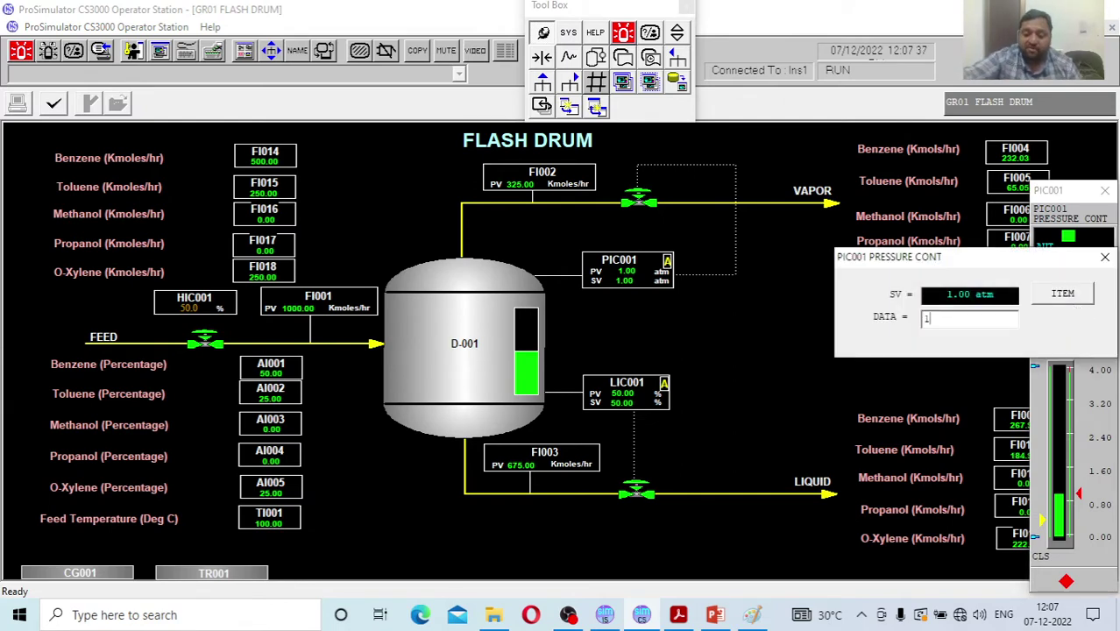
type("5")
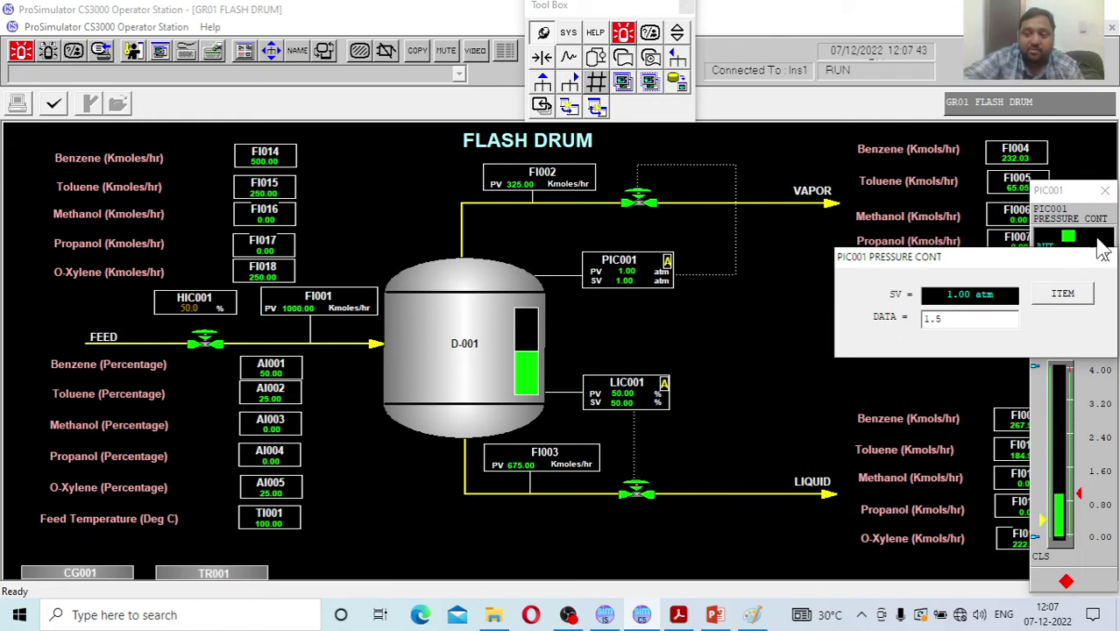
left_click(1104, 257)
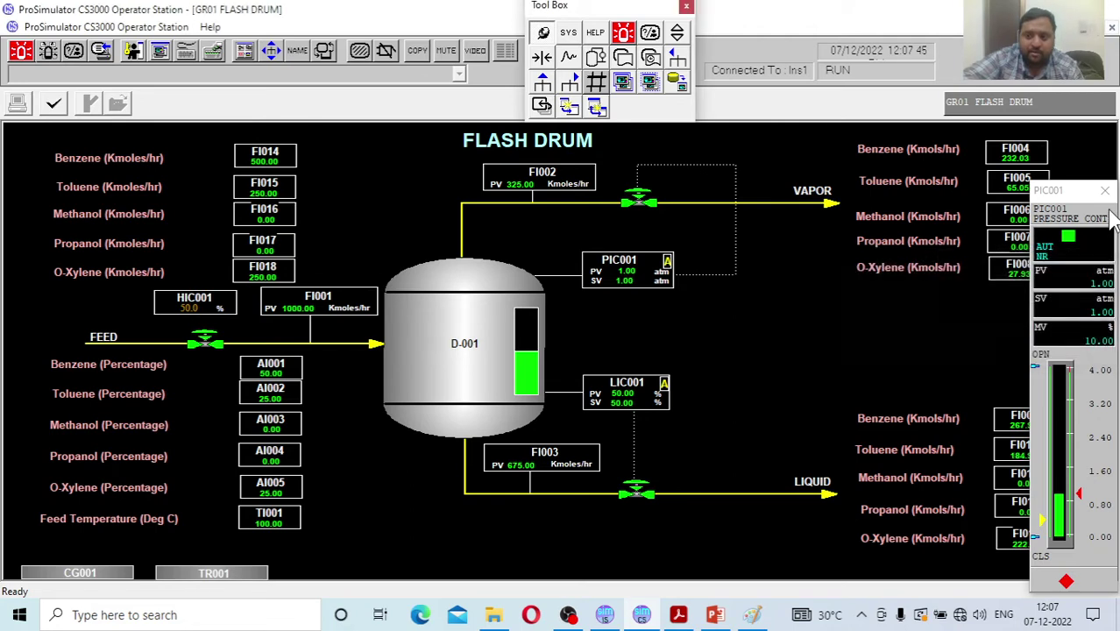
left_click(1104, 190)
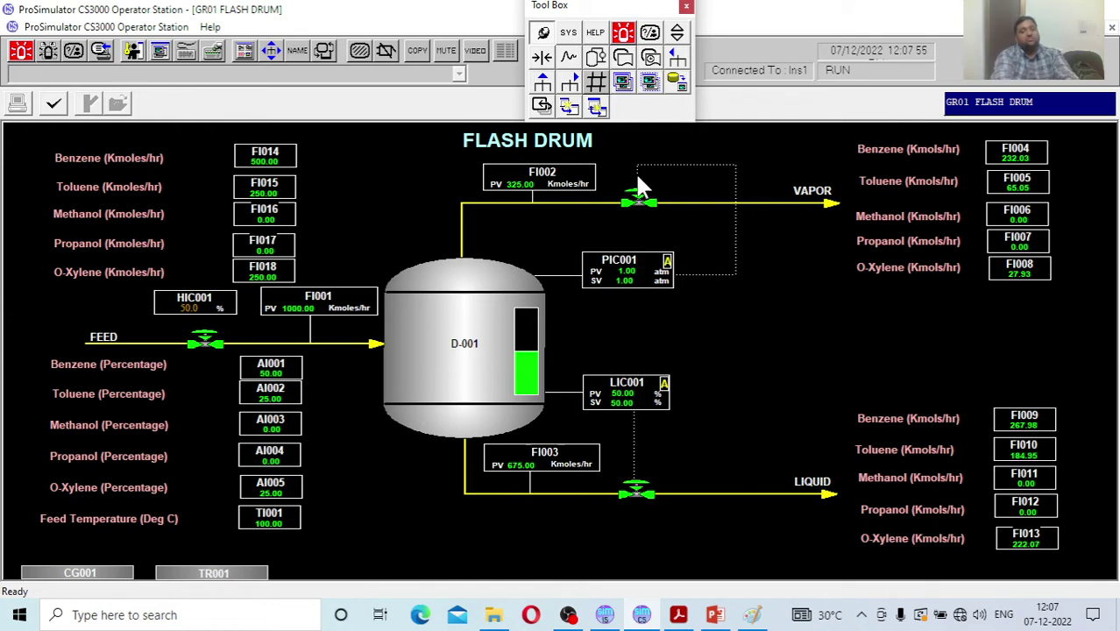
Set the PIC001 pressure controller's set value to 1.5 atm and check the response on its faceplate
left_click(652, 271)
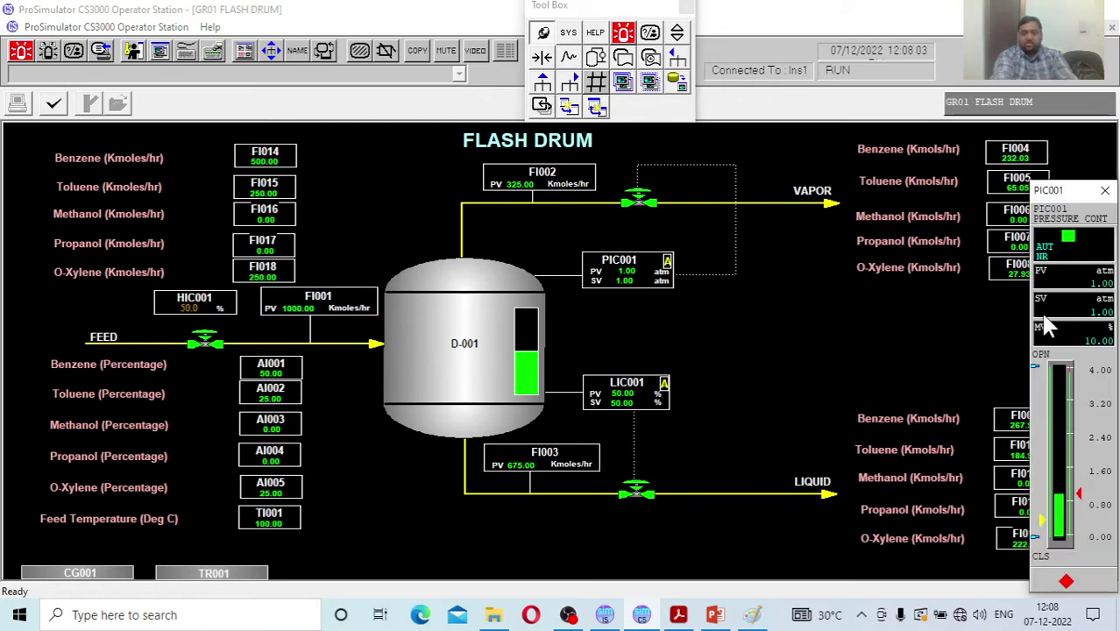
left_click(1071, 300)
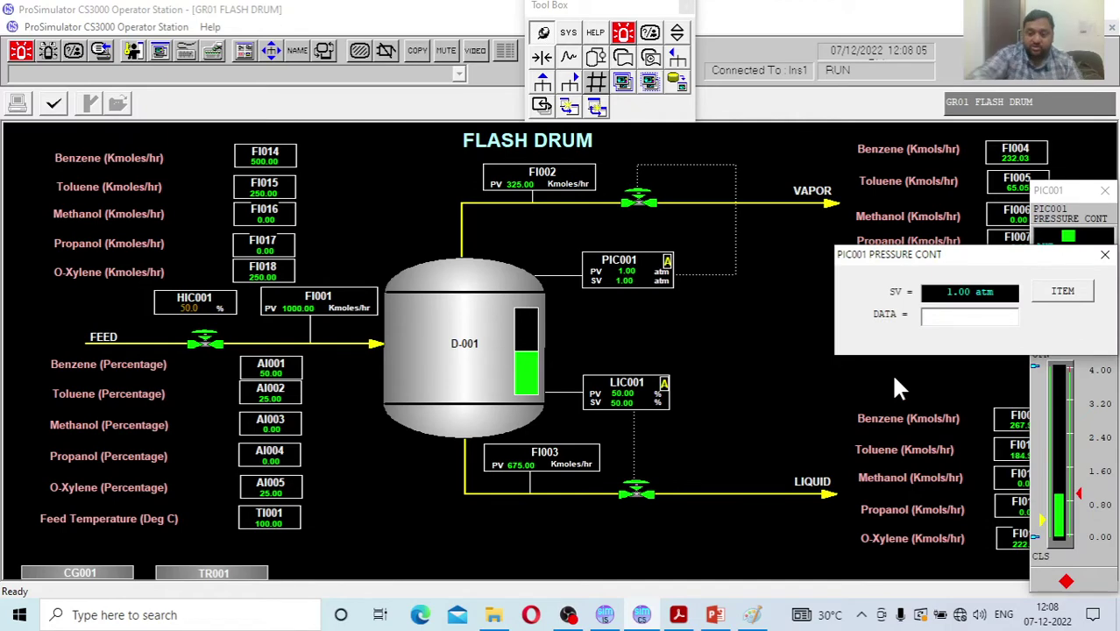
type("1.5")
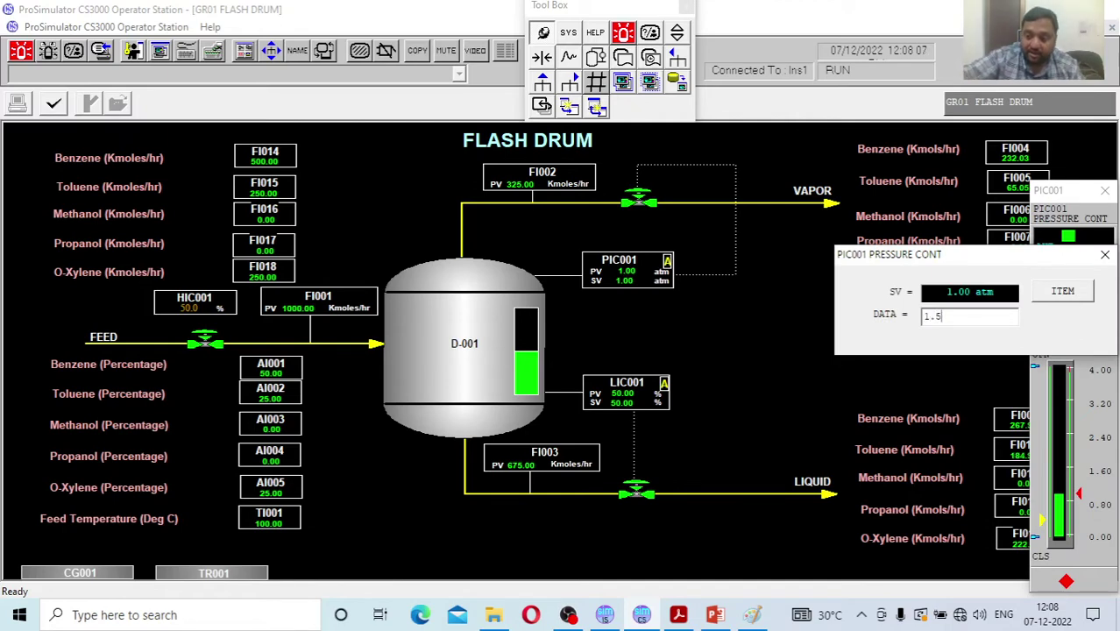
key("Return")
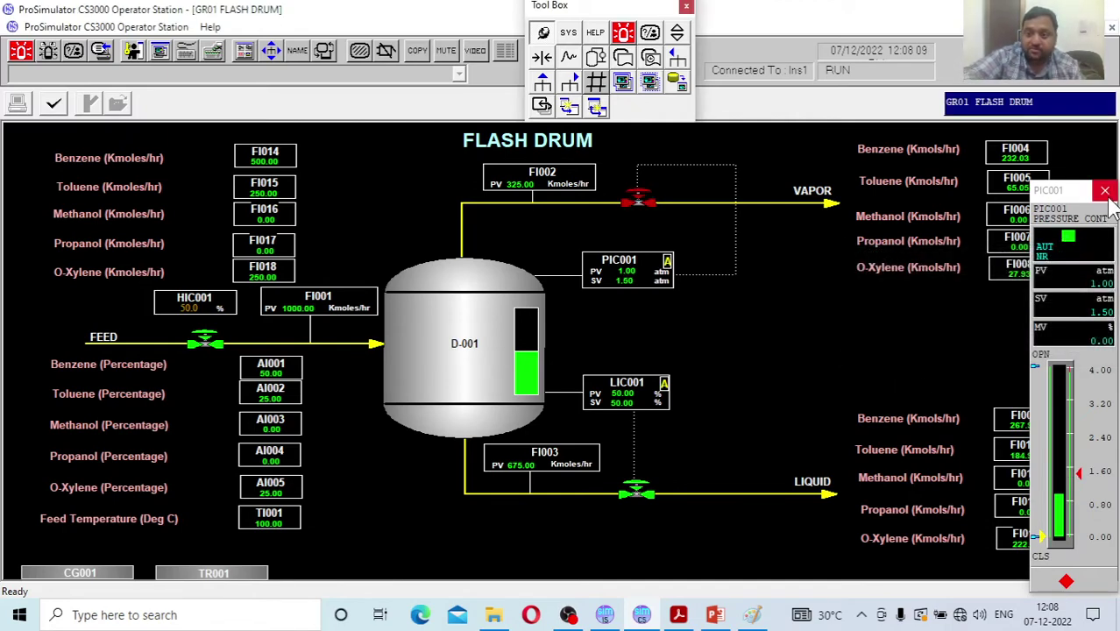
left_click(1105, 192)
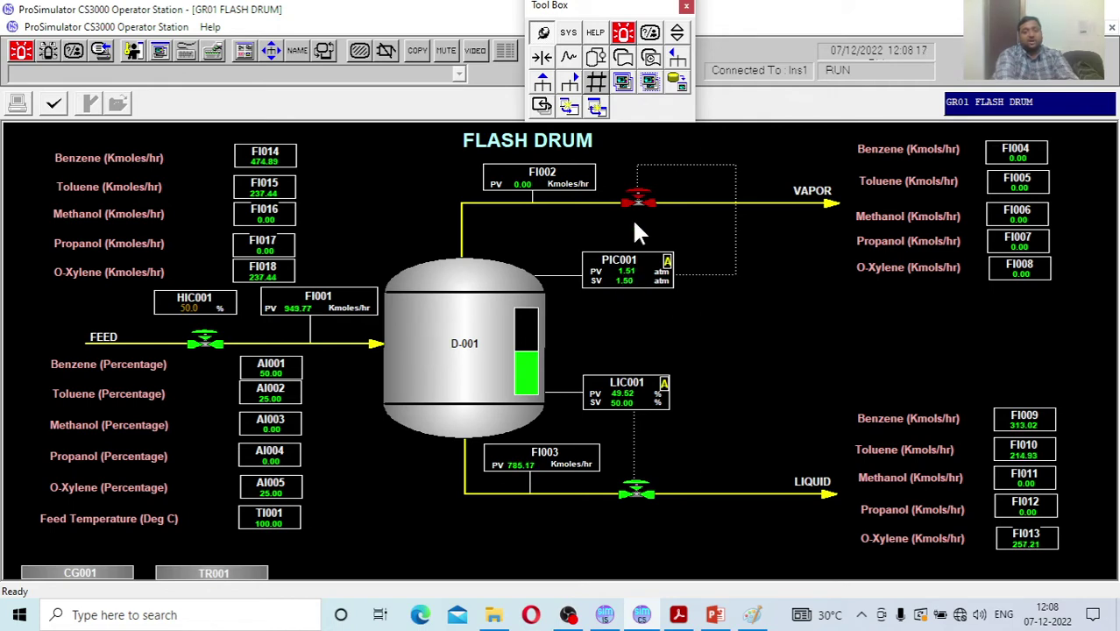
left_click(615, 268)
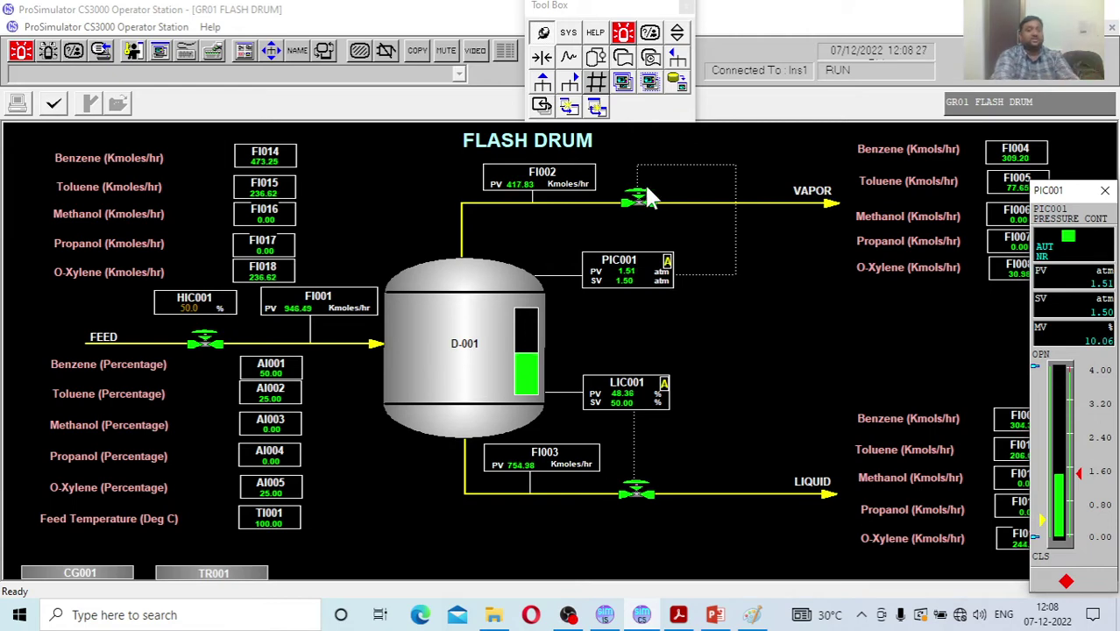
left_click(1105, 194)
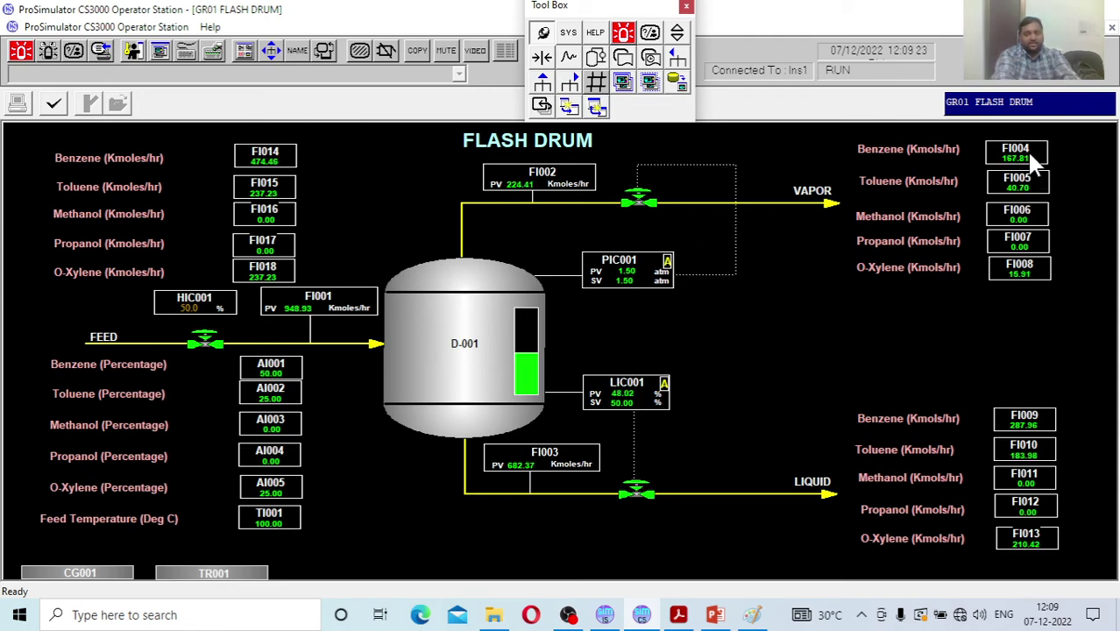
Raise the PIC001 pressure controller's set value to 2 atm and check the response on its faceplate
left_click(631, 288)
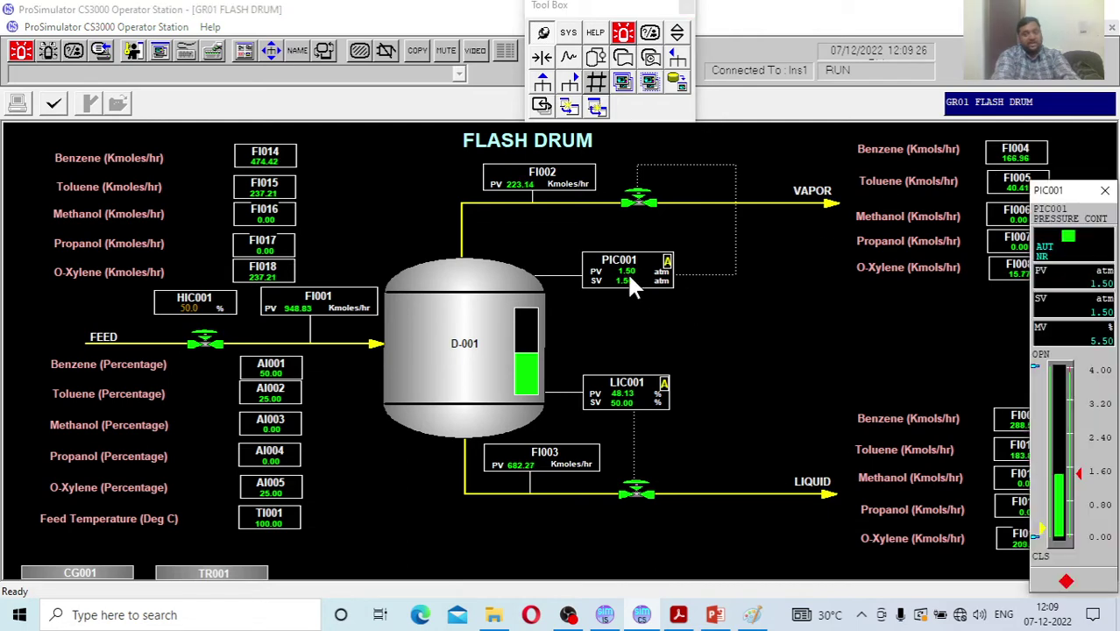
left_click(1086, 317)
type("2")
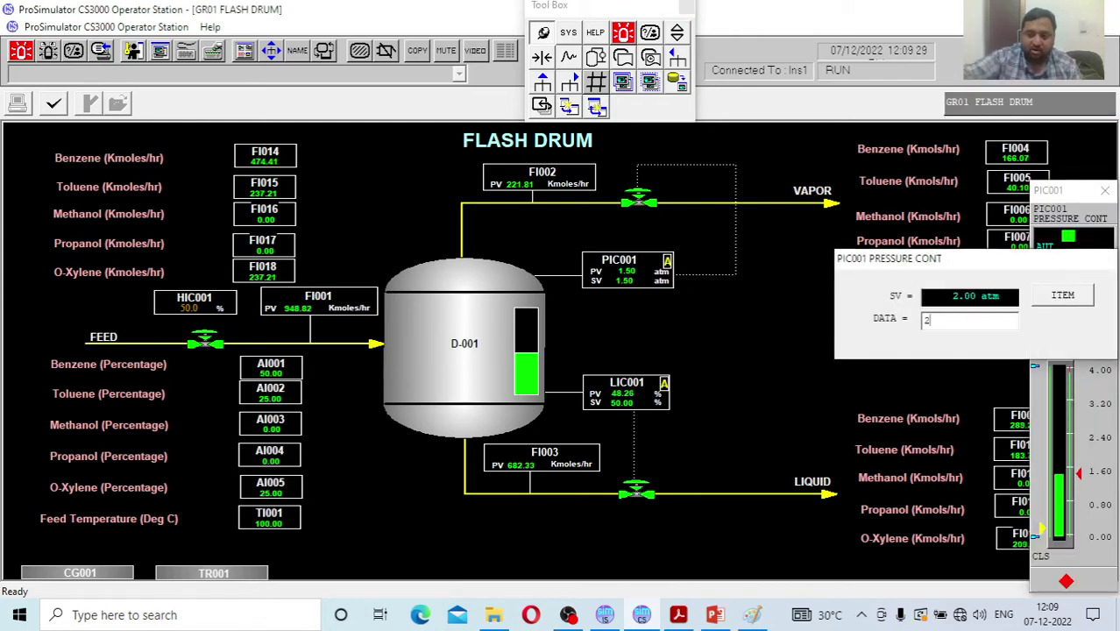
key("Return")
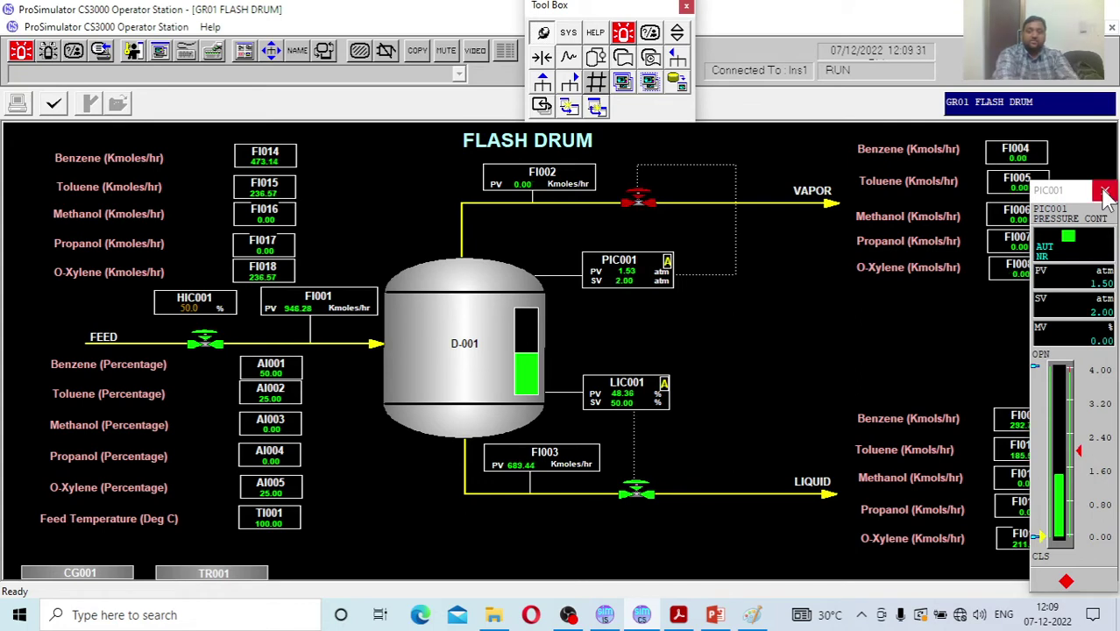
left_click(1105, 190)
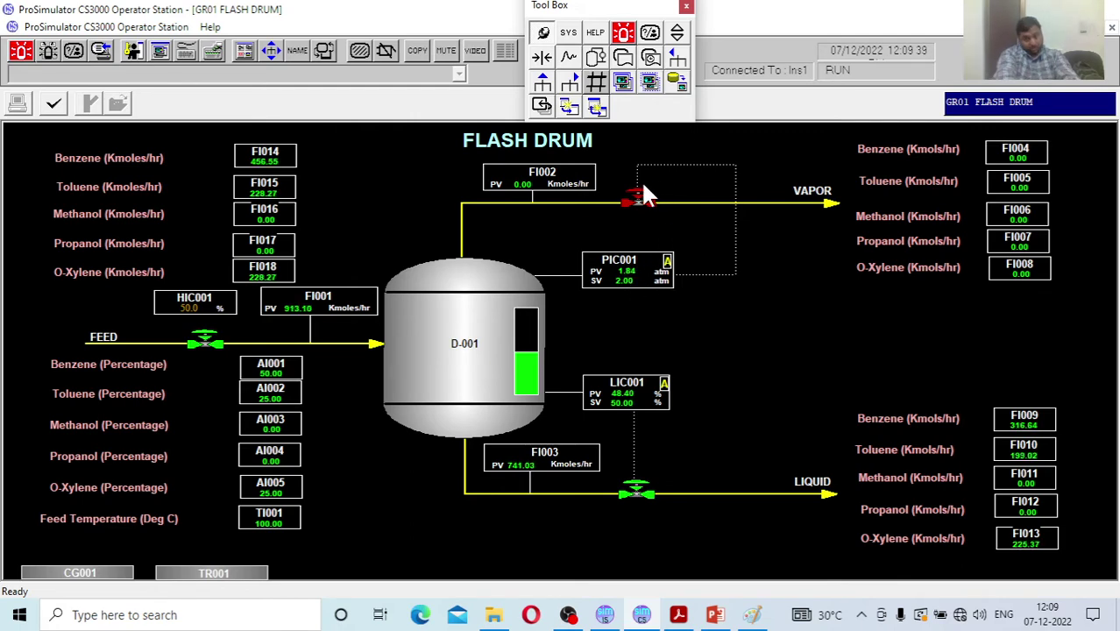
left_click(635, 276)
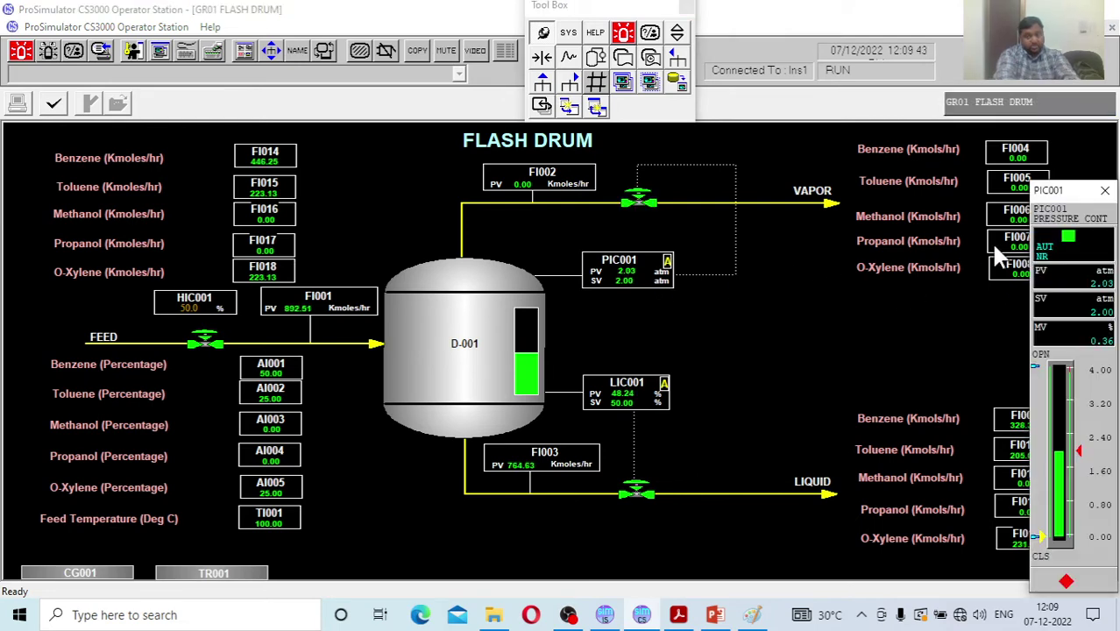
left_click(1109, 190)
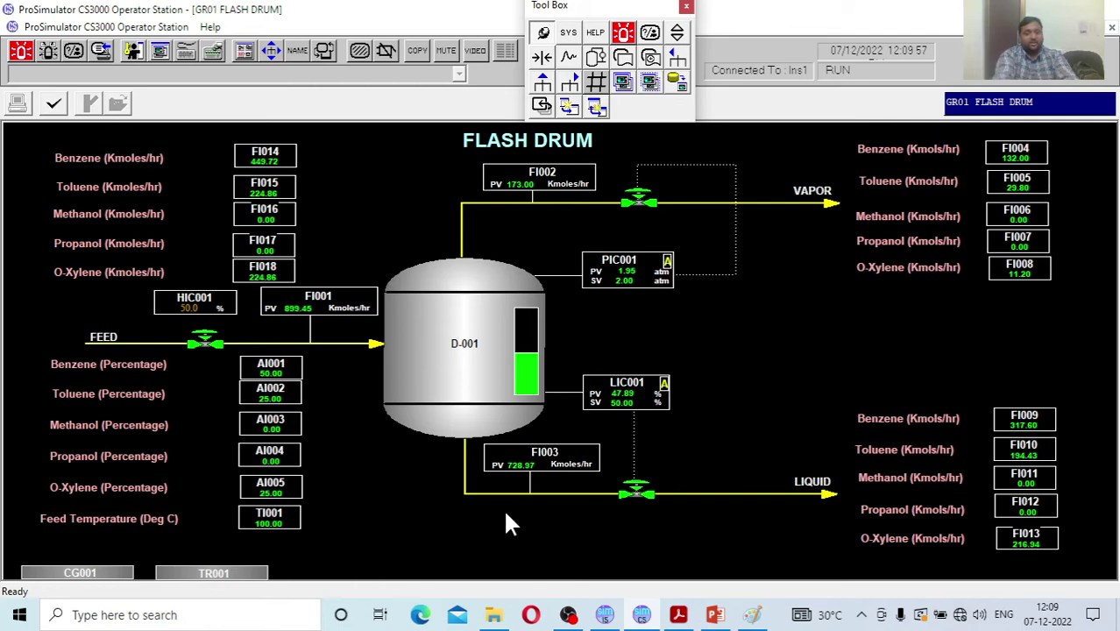
Set the simulation speed to 5xR in the ProSimulator Instructor Station, and return to the Operator Station's flash drum graphic
left_click(604, 614)
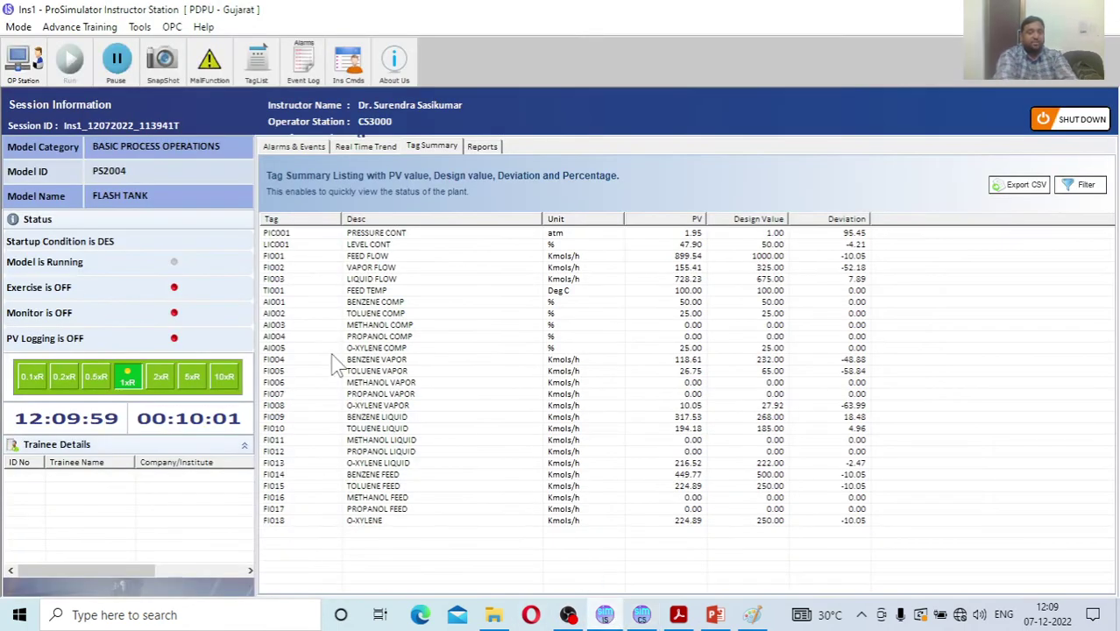
left_click(193, 379)
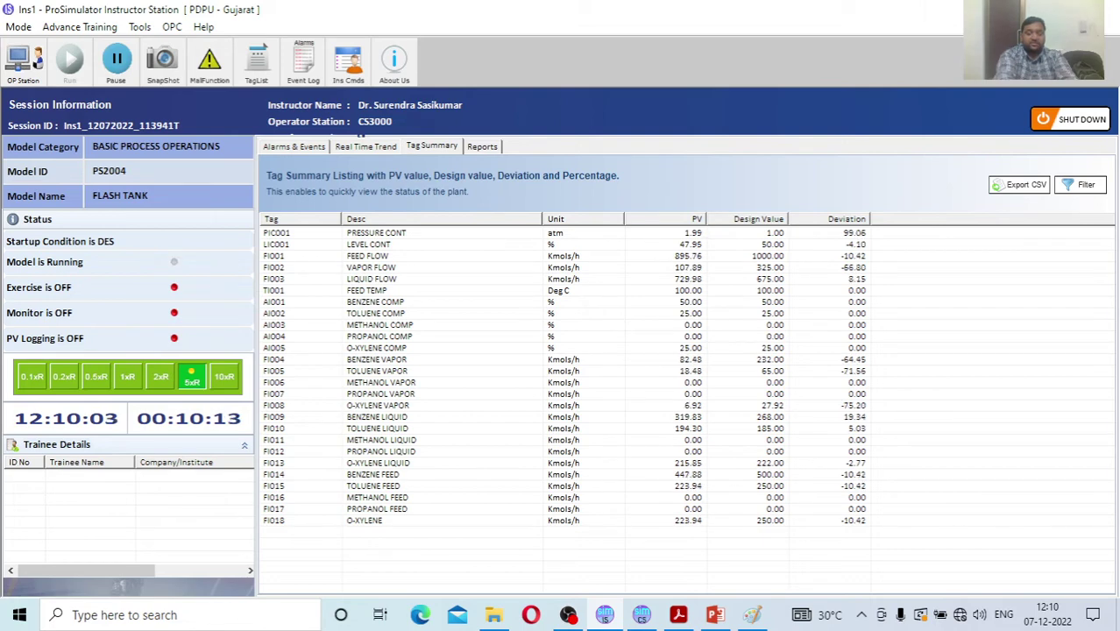
left_click(641, 614)
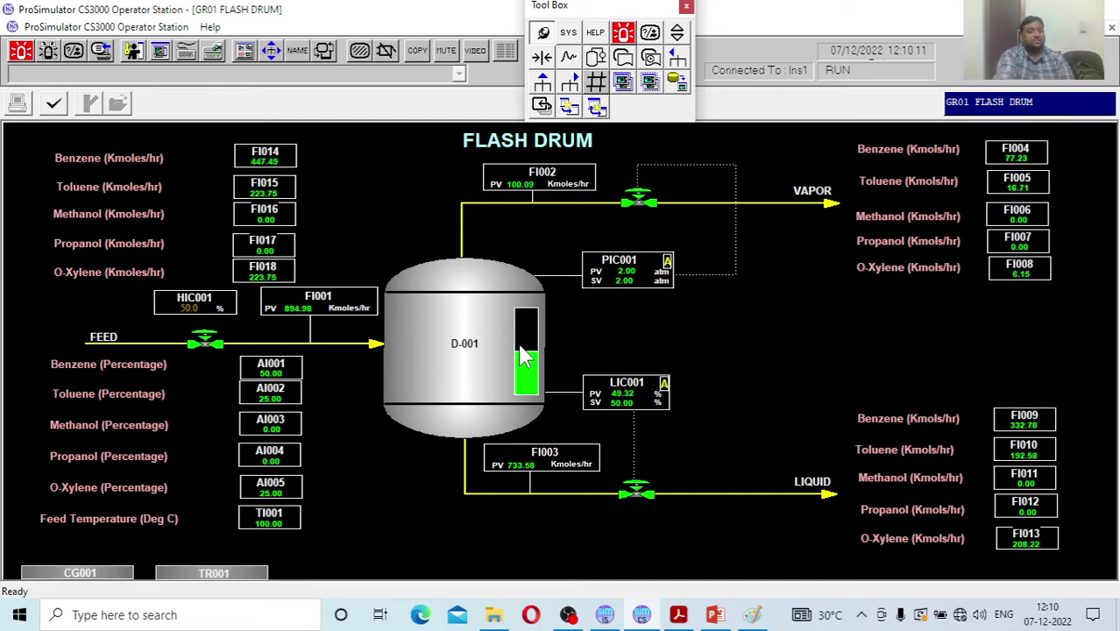
Inspect the LIC001 level controller's faceplate while the flash drum responds to the pressure change
left_click(657, 405)
right_click(652, 406)
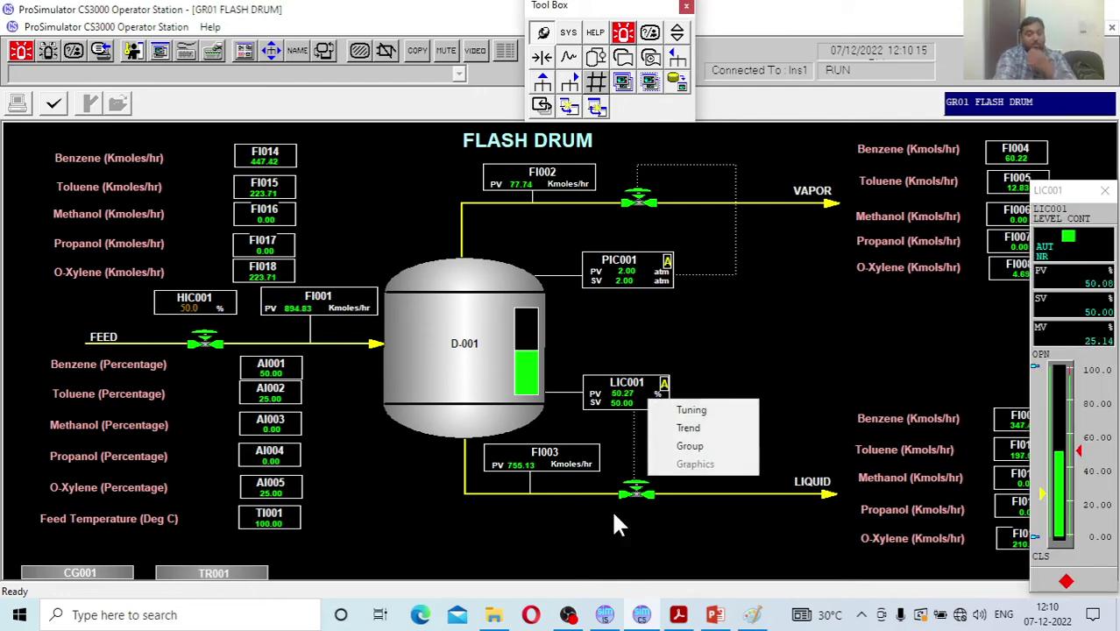
left_click(638, 488)
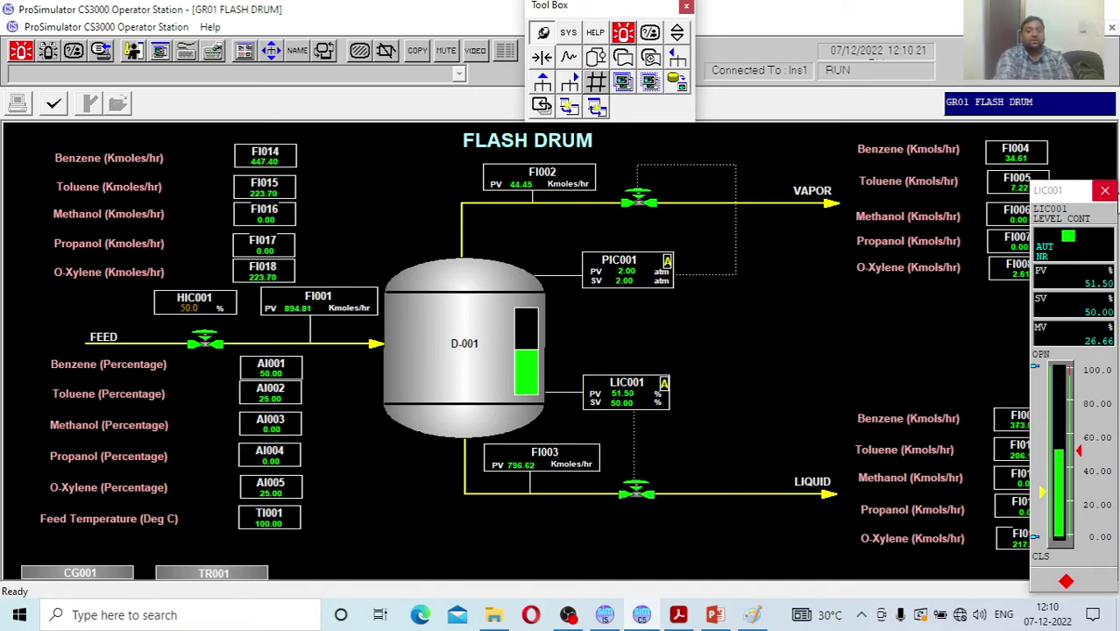
left_click(1105, 191)
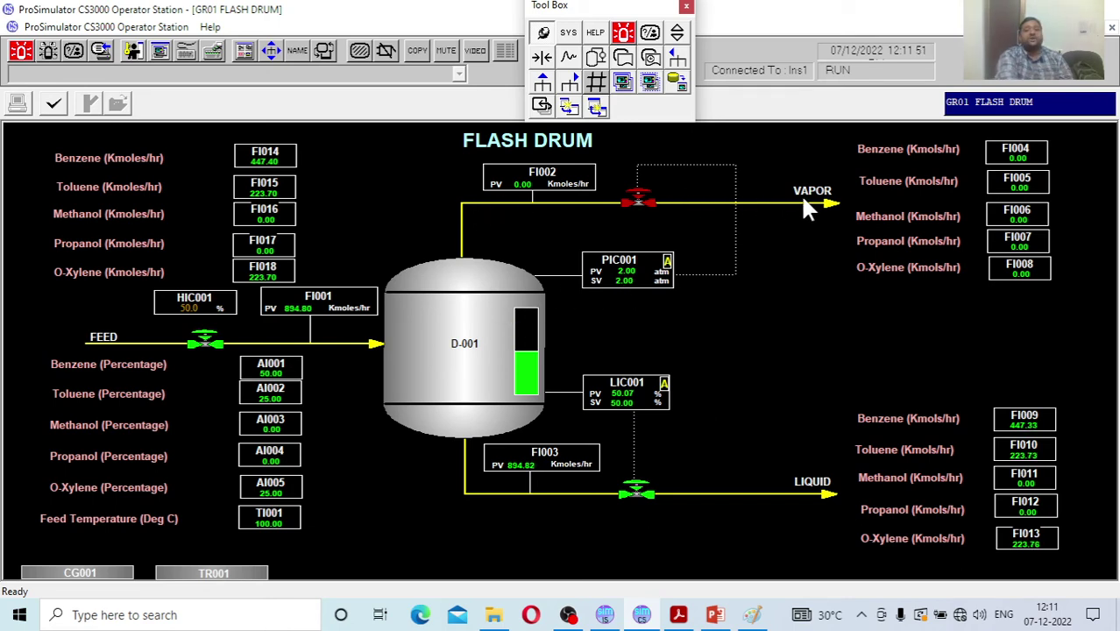
Set the TI001 feed temperature's set value to 150 Deg C and close its faceplate
left_click(279, 525)
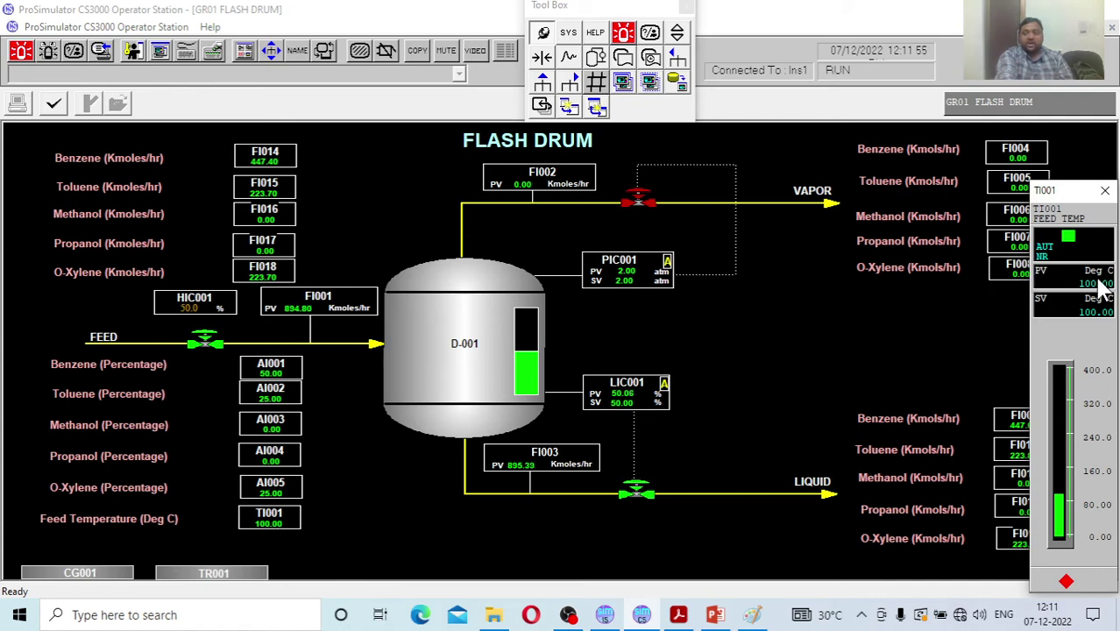
left_click(1054, 306)
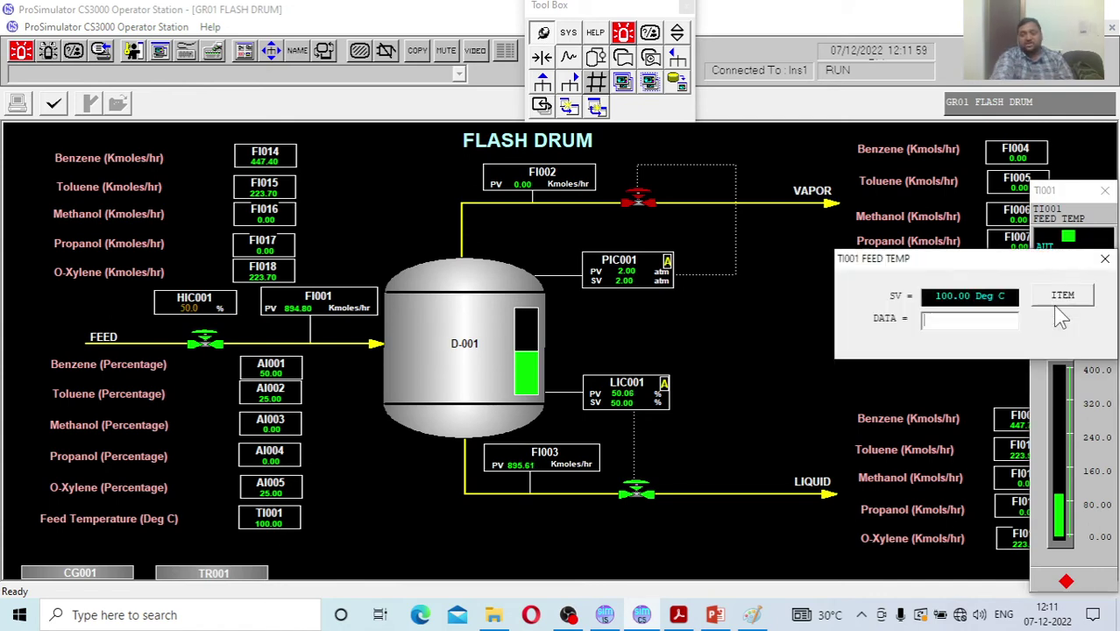
type("100")
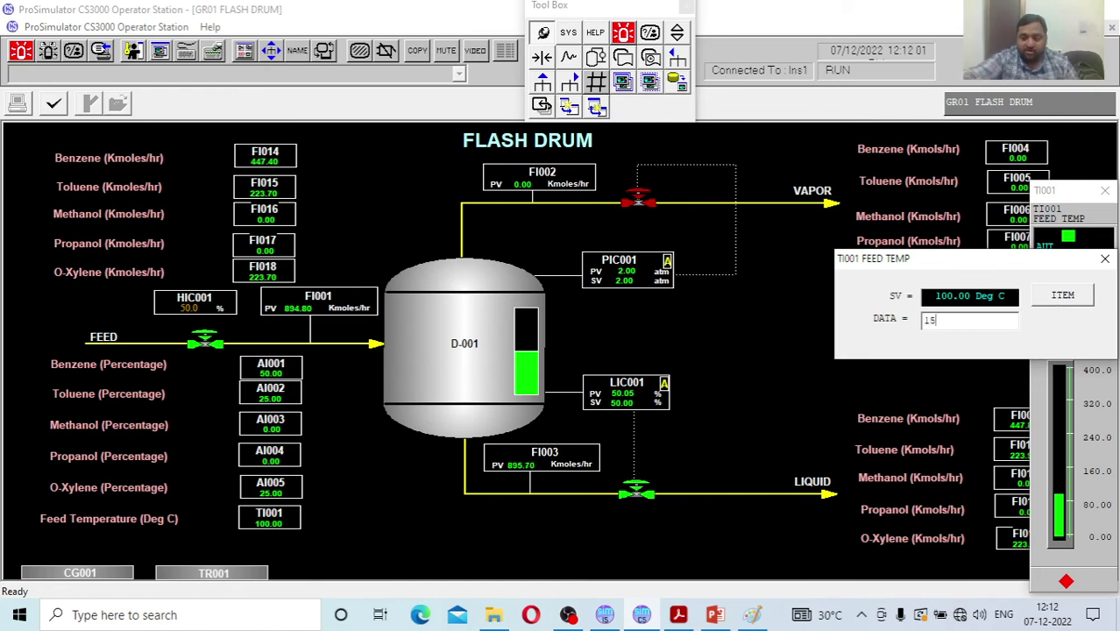
key("Return")
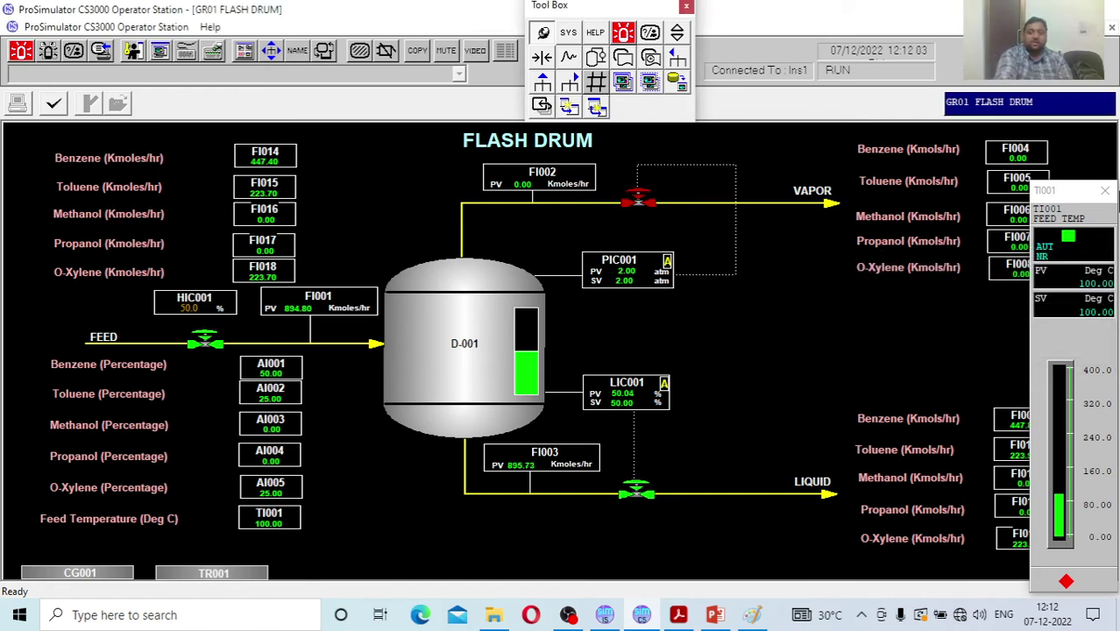
left_click(1104, 191)
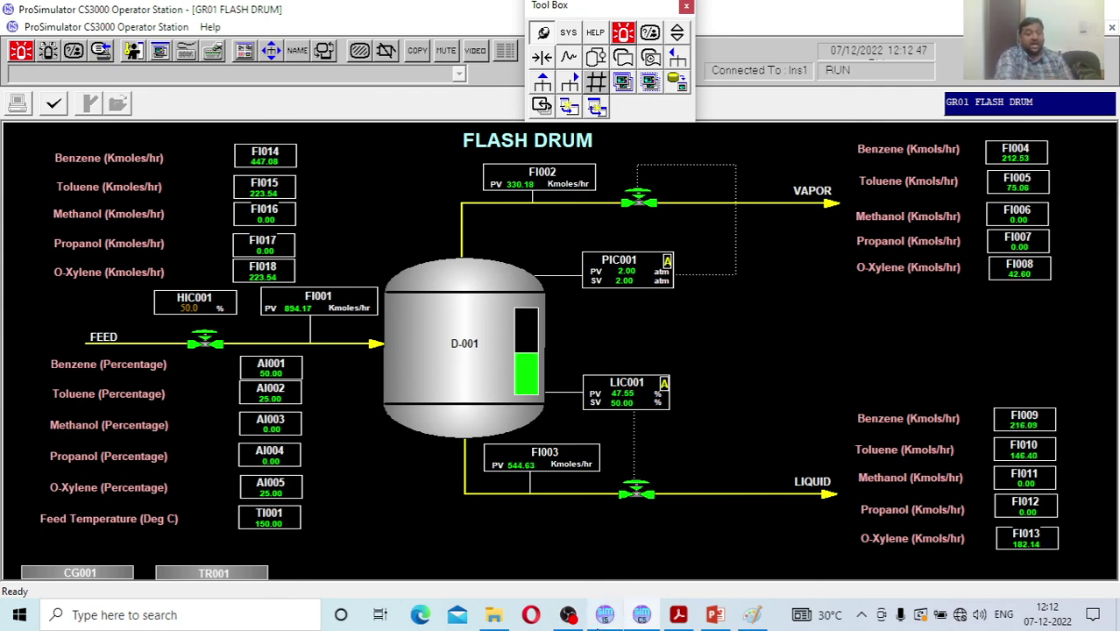
Switch from the Operator Station to the OBS recording window
left_click(604, 616)
left_click(568, 615)
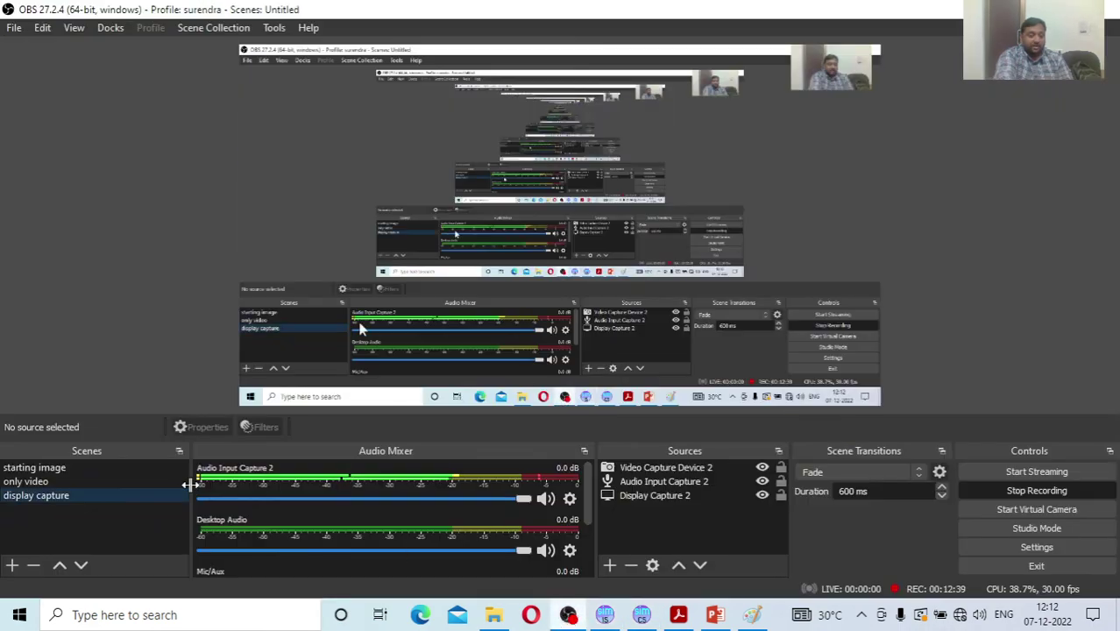